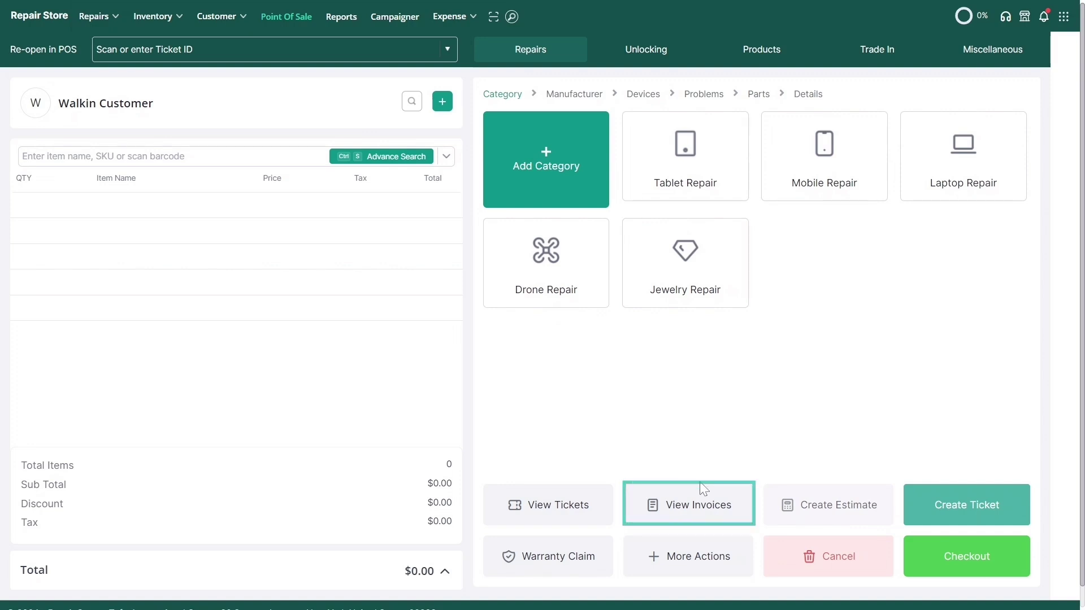
# - Filter past invoices by invoice ID 104 and start a refund on it
pyautogui.click(693, 517)
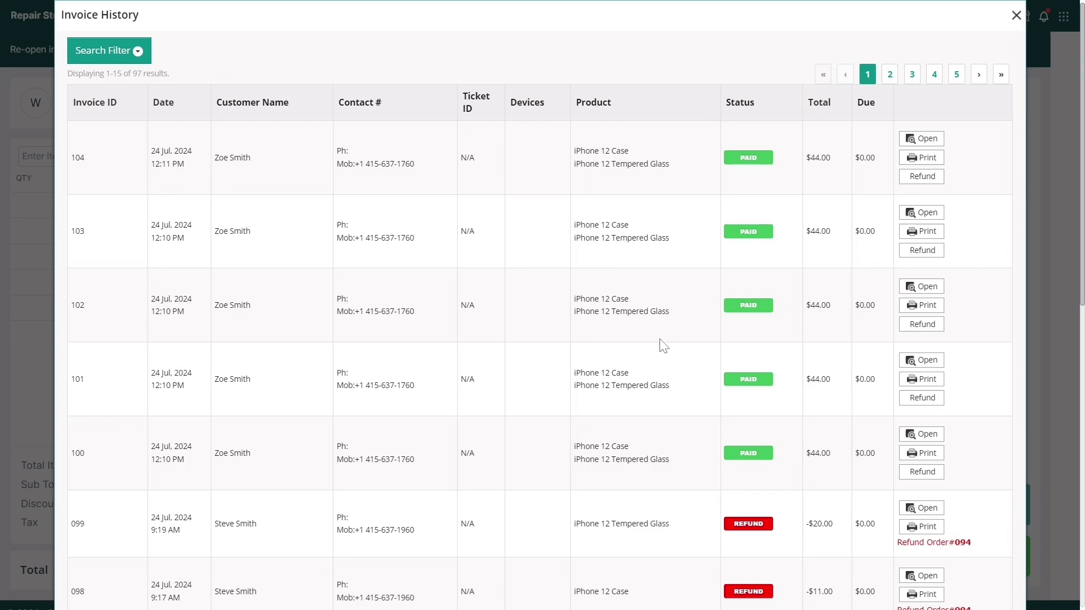
pyautogui.click(149, 60)
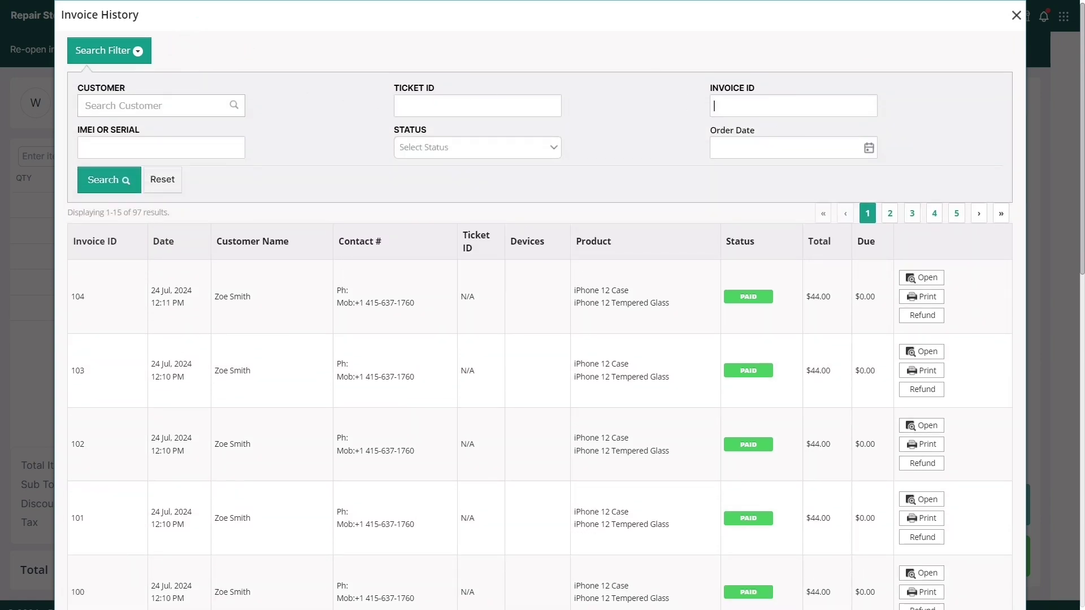
pyautogui.click(791, 105)
pyautogui.write('104')
pyautogui.press('Return')
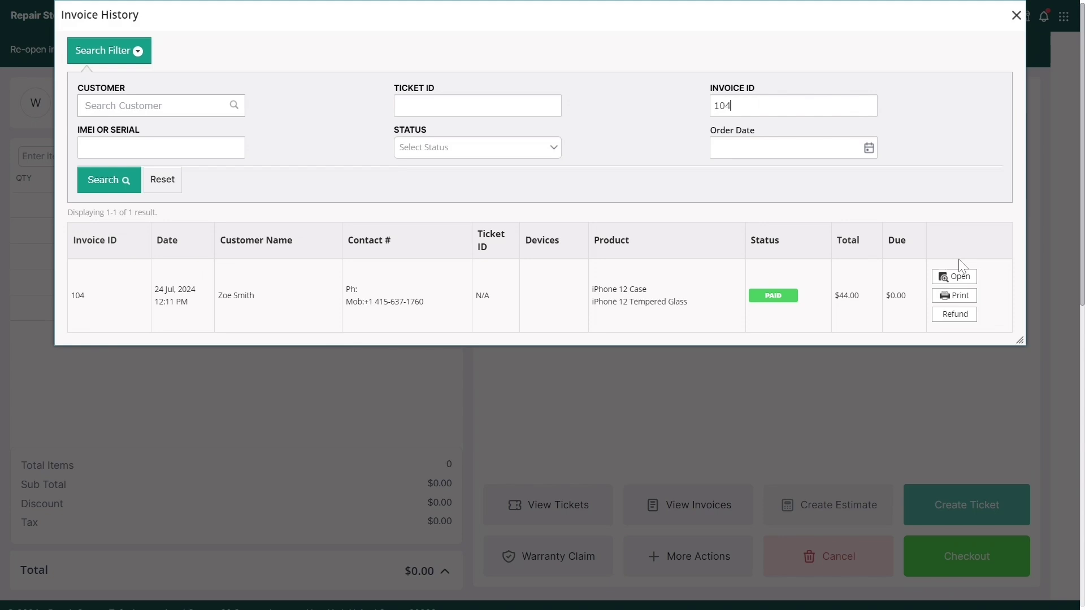
pyautogui.click(968, 315)
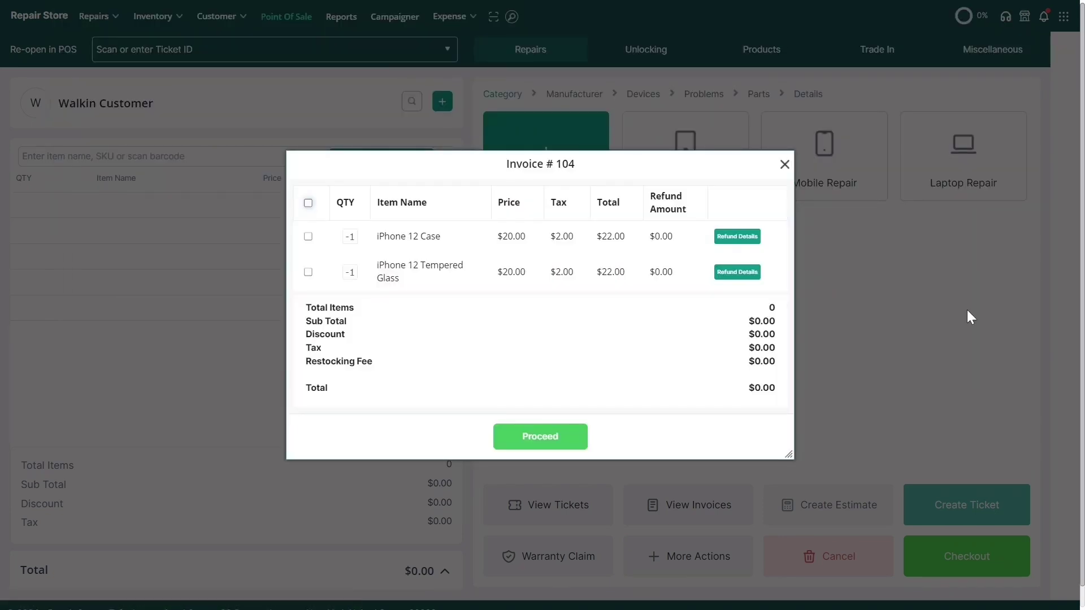
# - Mark the iPhone 12 Case for a full $22.00 refund, noting 'Damage'
pyautogui.click(308, 237)
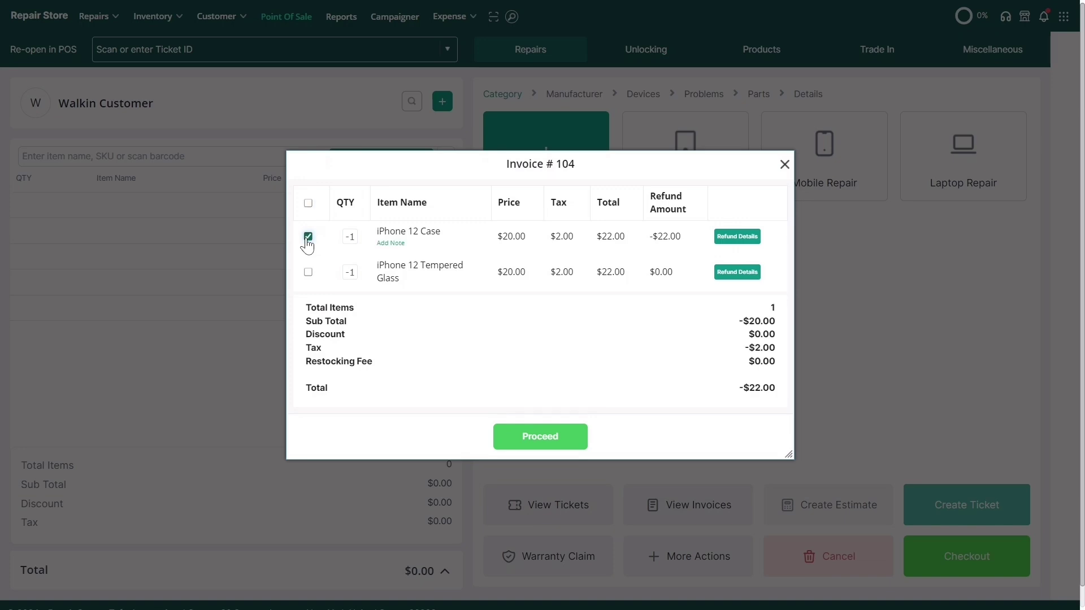
pyautogui.click(736, 238)
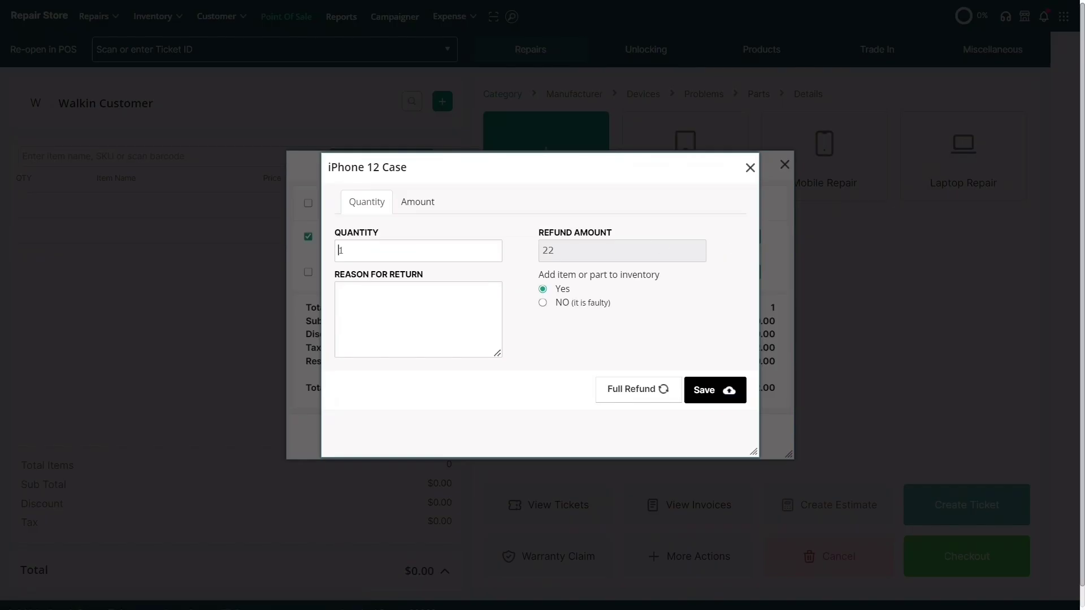
pyautogui.click(433, 209)
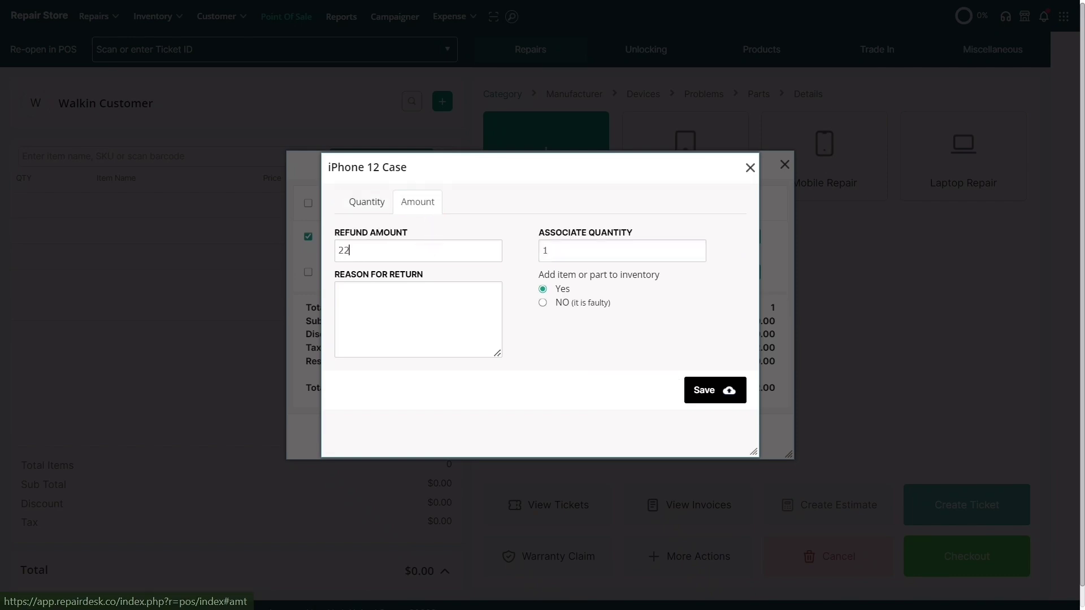
pyautogui.click(350, 250)
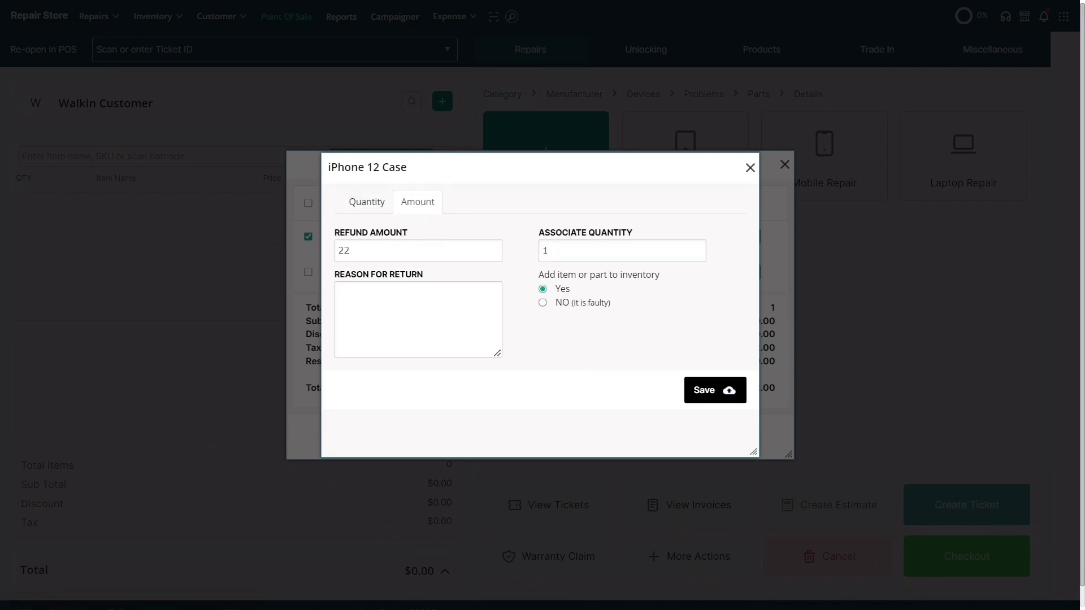
pyautogui.write('Damaged')
pyautogui.click(357, 203)
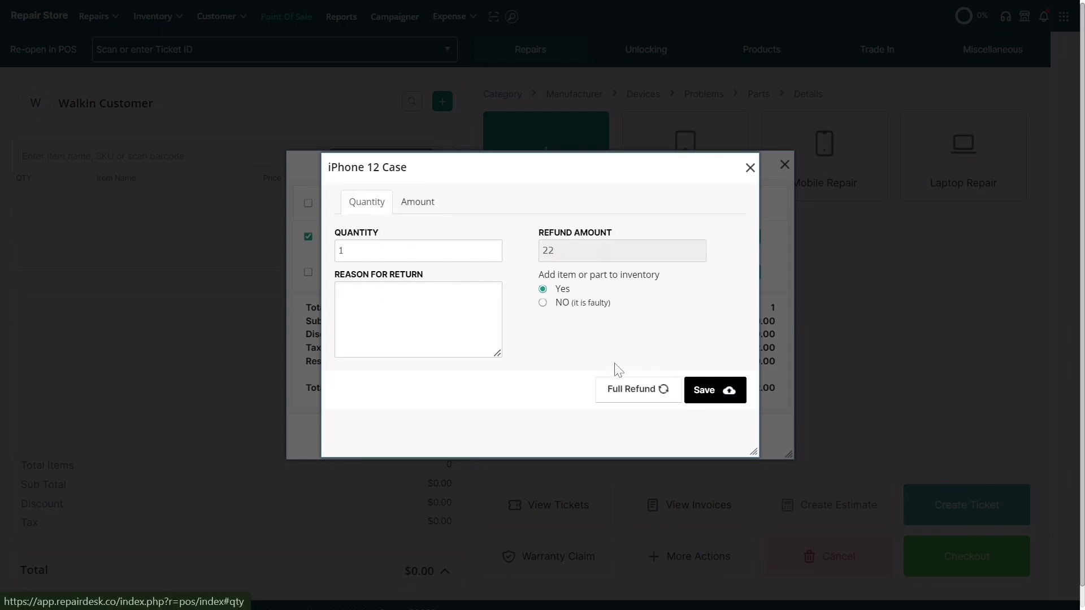
pyautogui.click(624, 391)
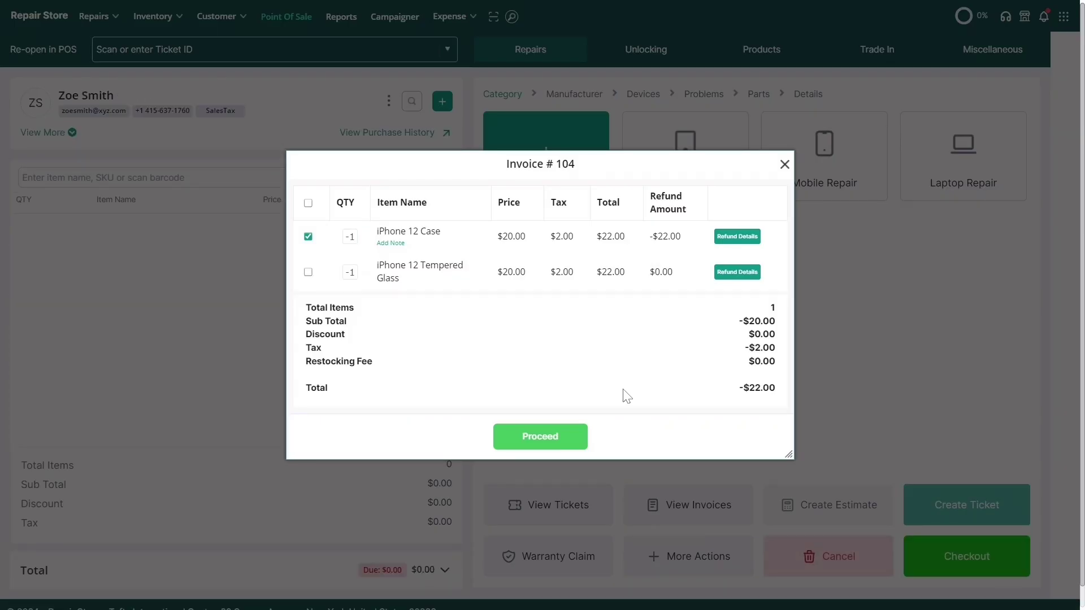
# - Proceed with the $22.00 case refund and check it out with full payment
pyautogui.click(574, 442)
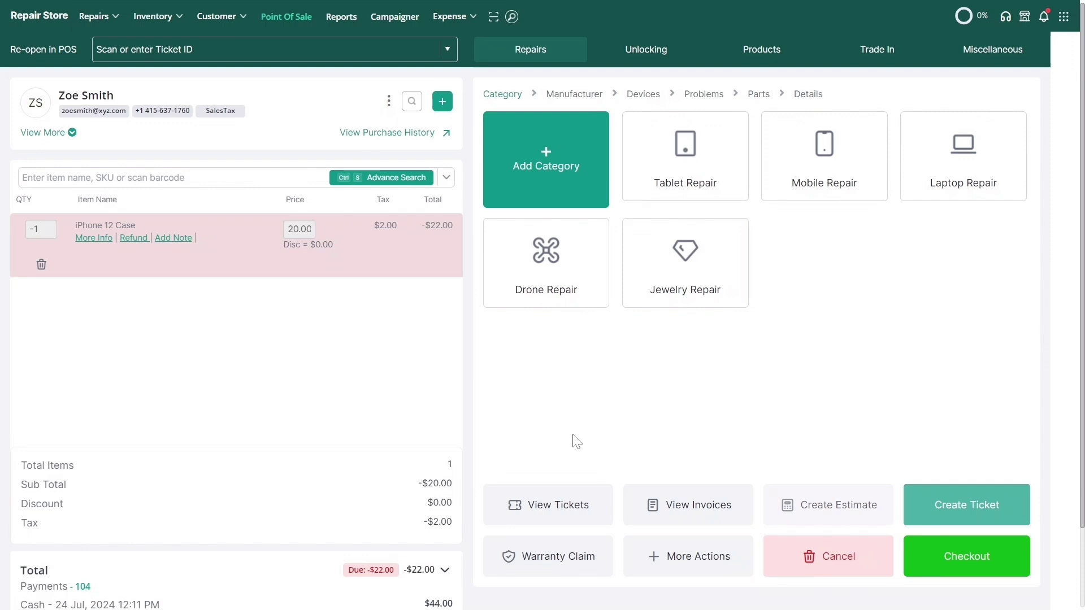
pyautogui.click(961, 558)
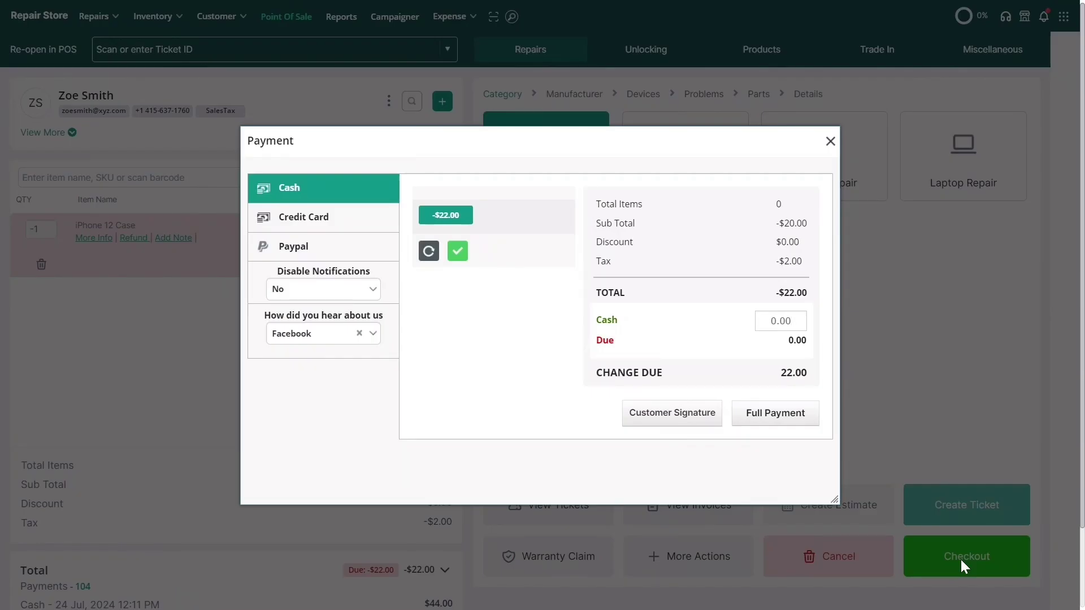
pyautogui.click(807, 421)
pyautogui.click(830, 141)
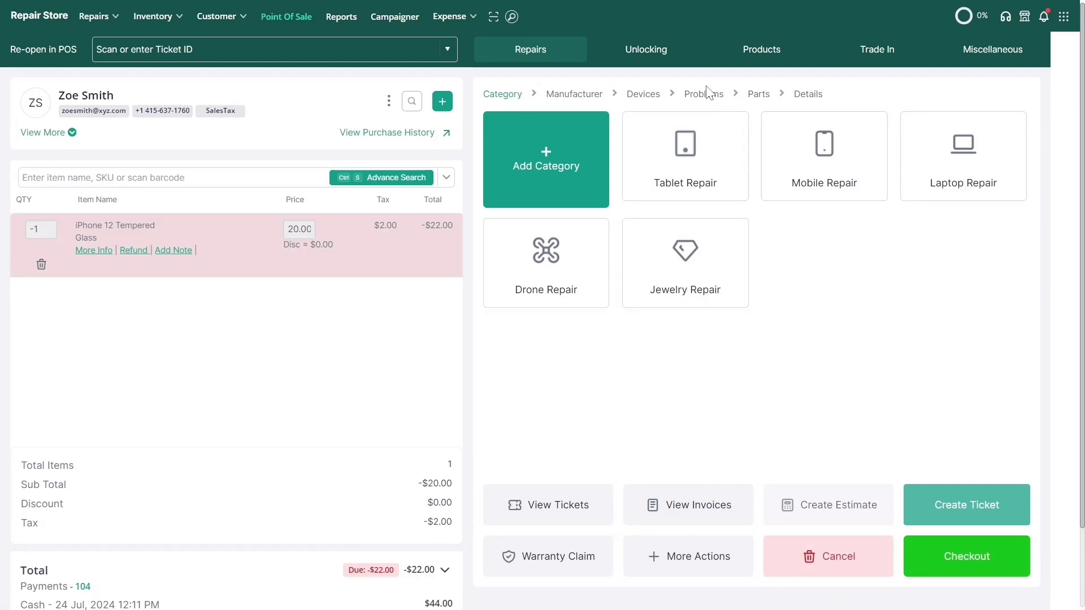
# - Add Tempered Clear Glass For iPhone XR as the exchange and check it out for -$0.03
pyautogui.click(757, 56)
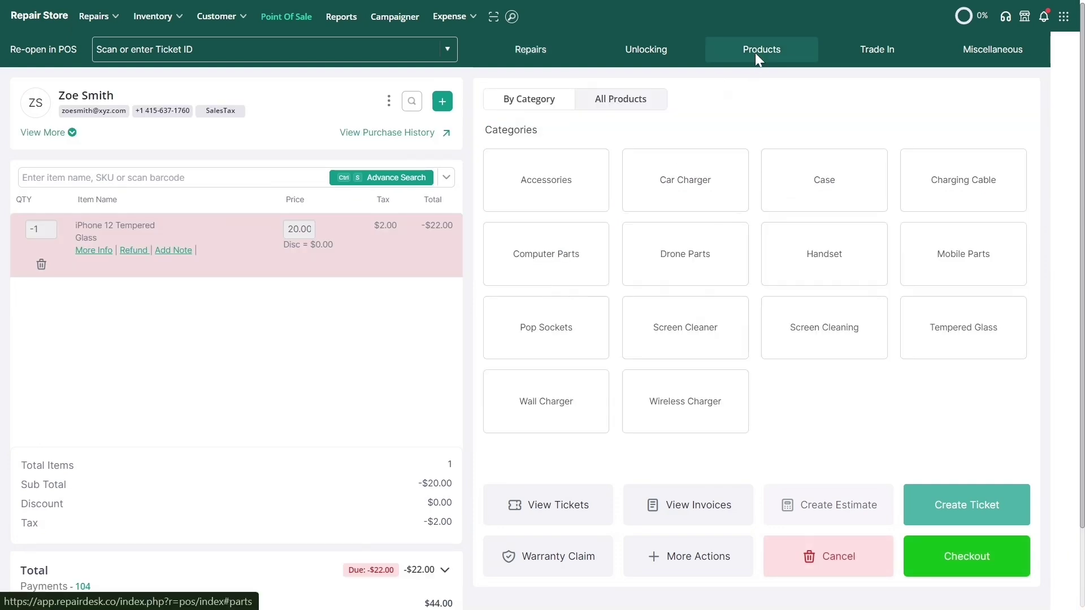
pyautogui.click(623, 104)
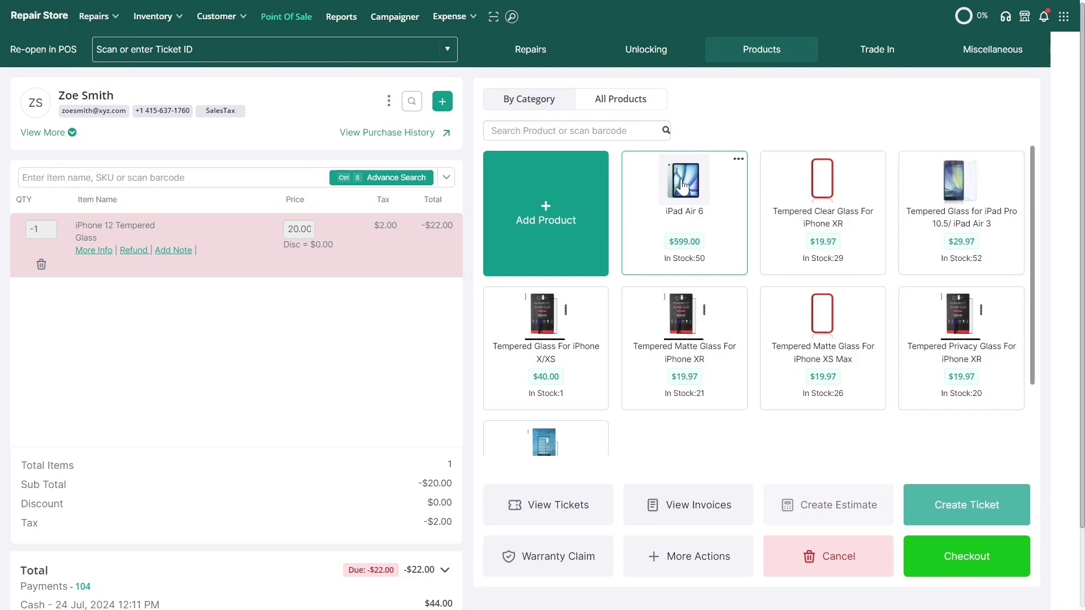
pyautogui.click(840, 201)
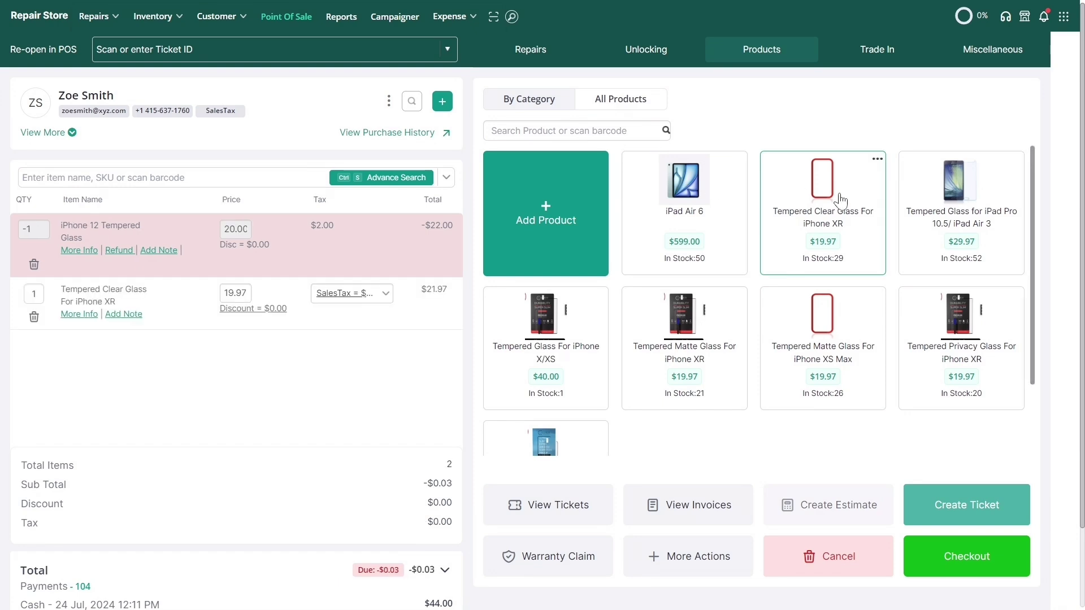
pyautogui.click(941, 562)
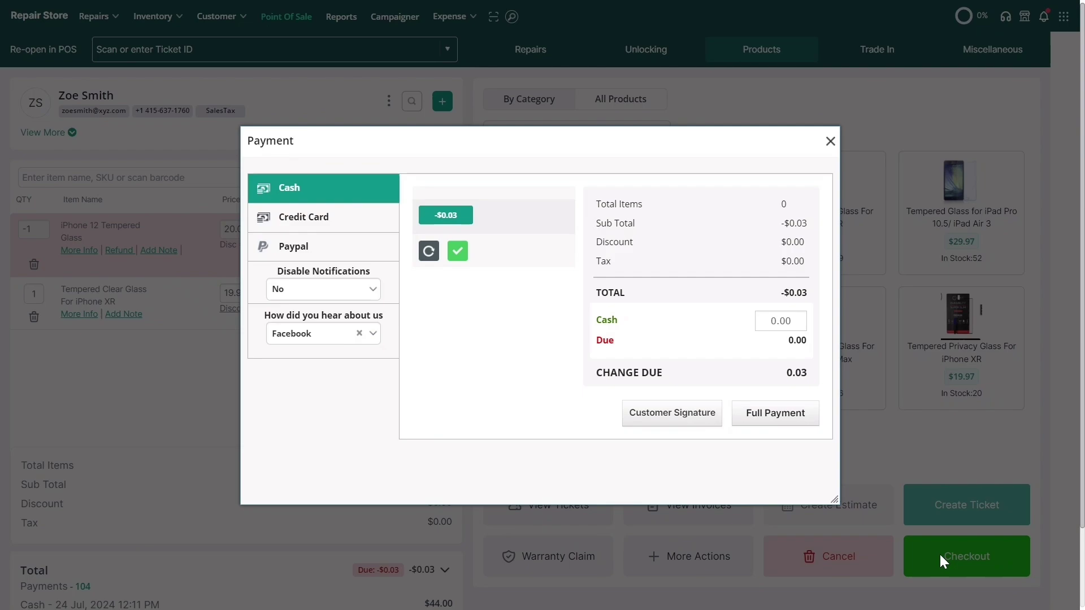
pyautogui.click(794, 422)
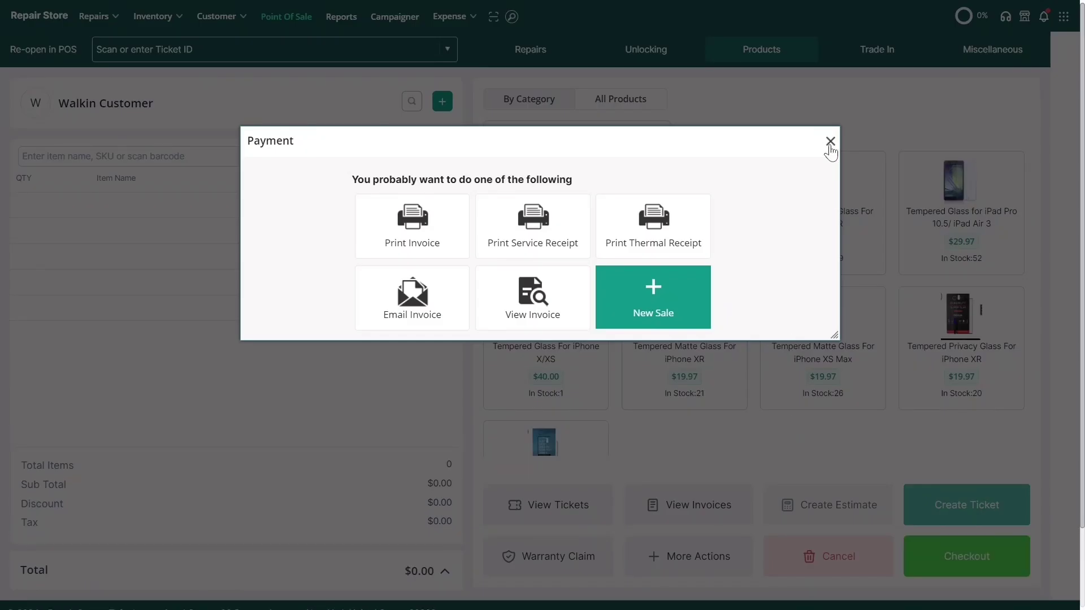
pyautogui.click(830, 141)
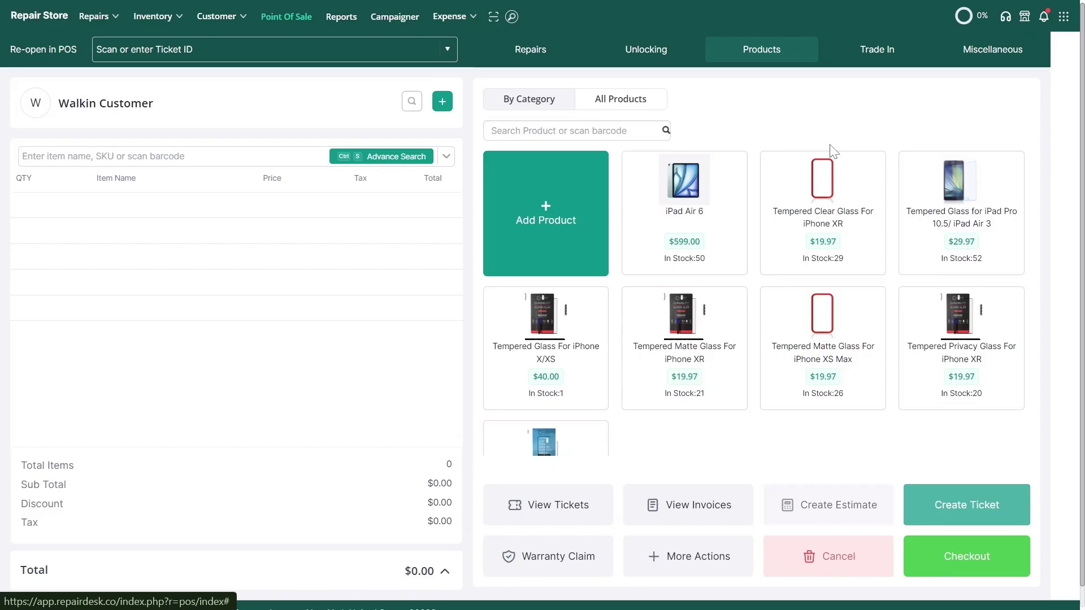
# - Refund the iPhone 12 Case on invoice 103 by amount, changing 22 to 11
pyautogui.click(682, 504)
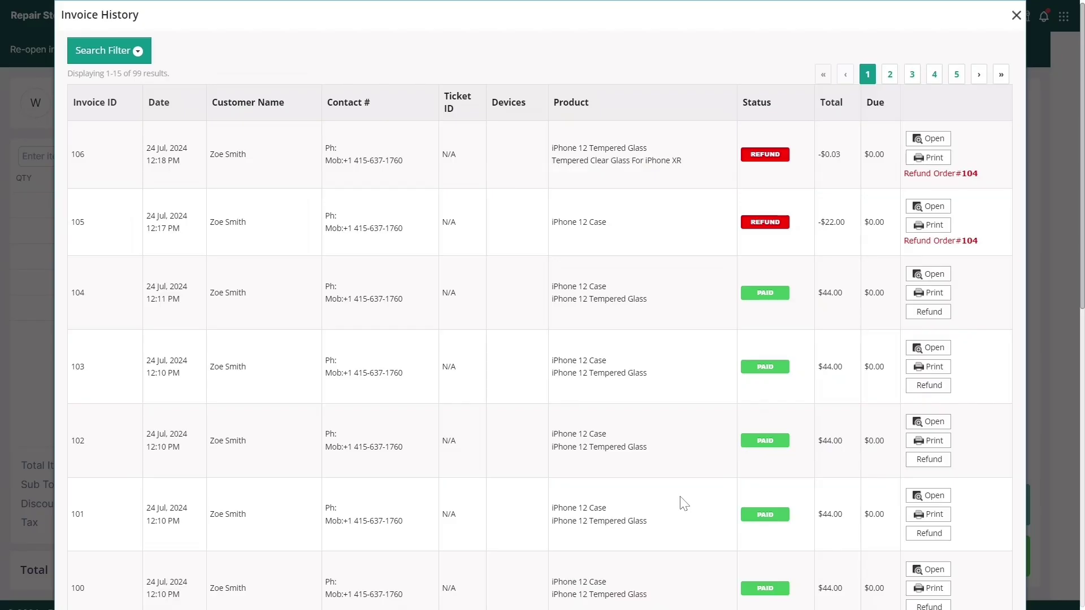
pyautogui.click(927, 384)
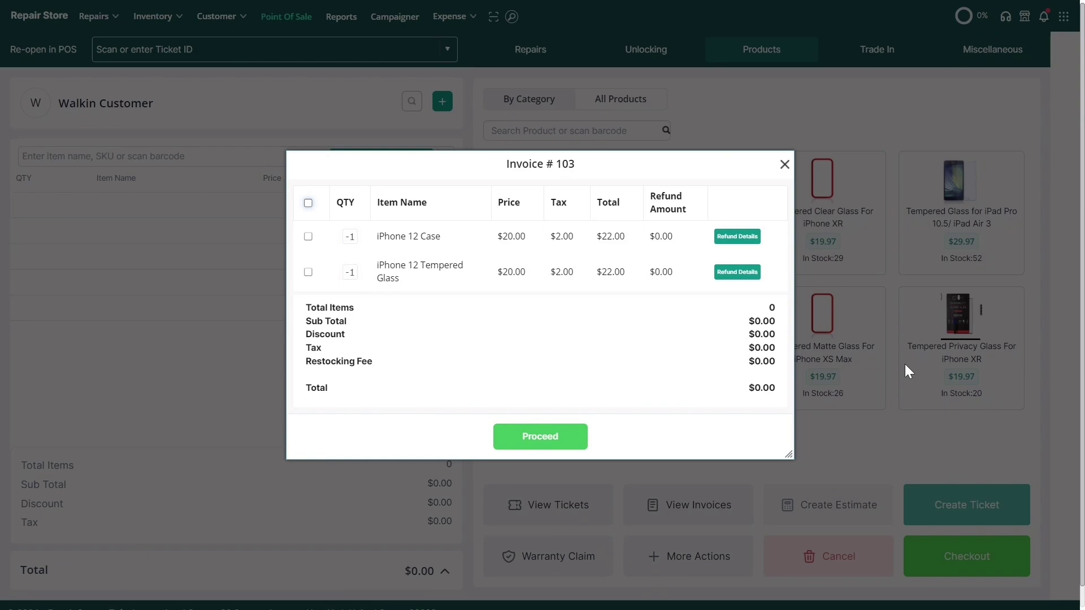
pyautogui.click(745, 240)
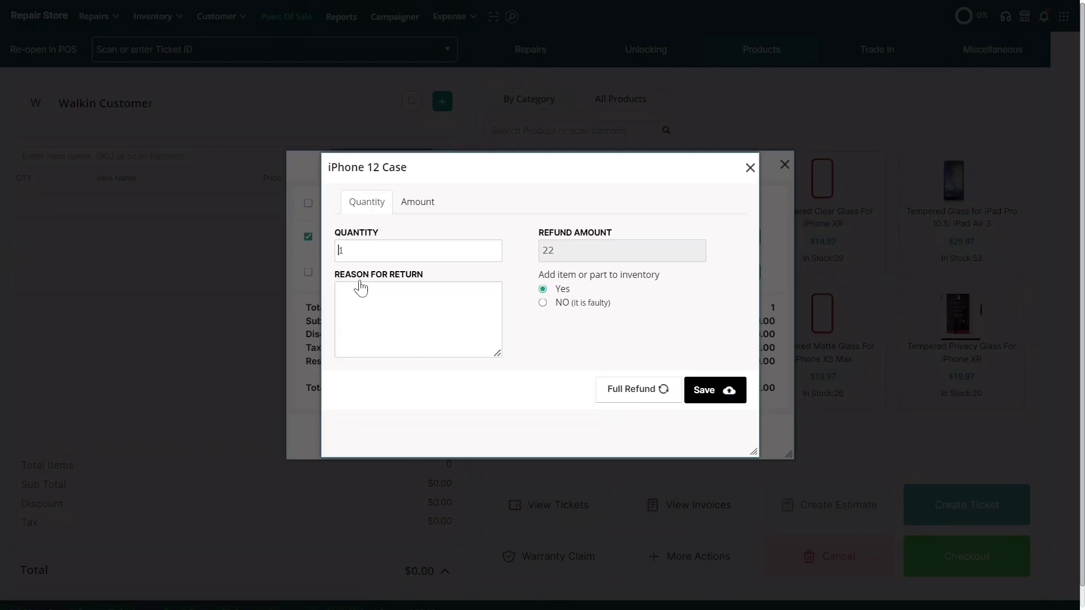
pyautogui.click(430, 204)
pyautogui.click(421, 251)
pyautogui.press('BackSpace')
pyautogui.press('BackSpace')
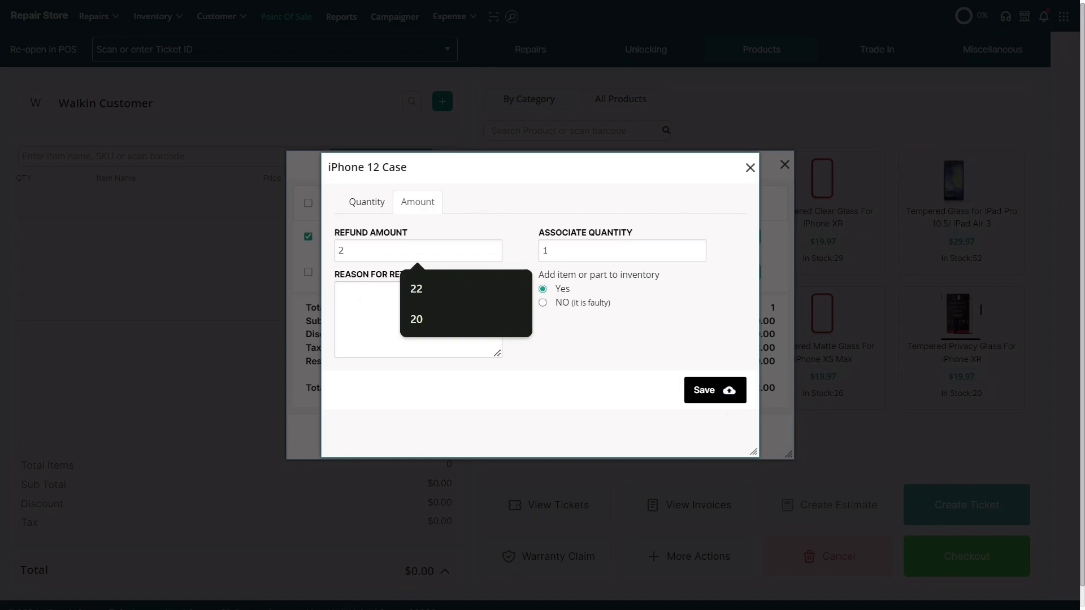
pyautogui.write('11')
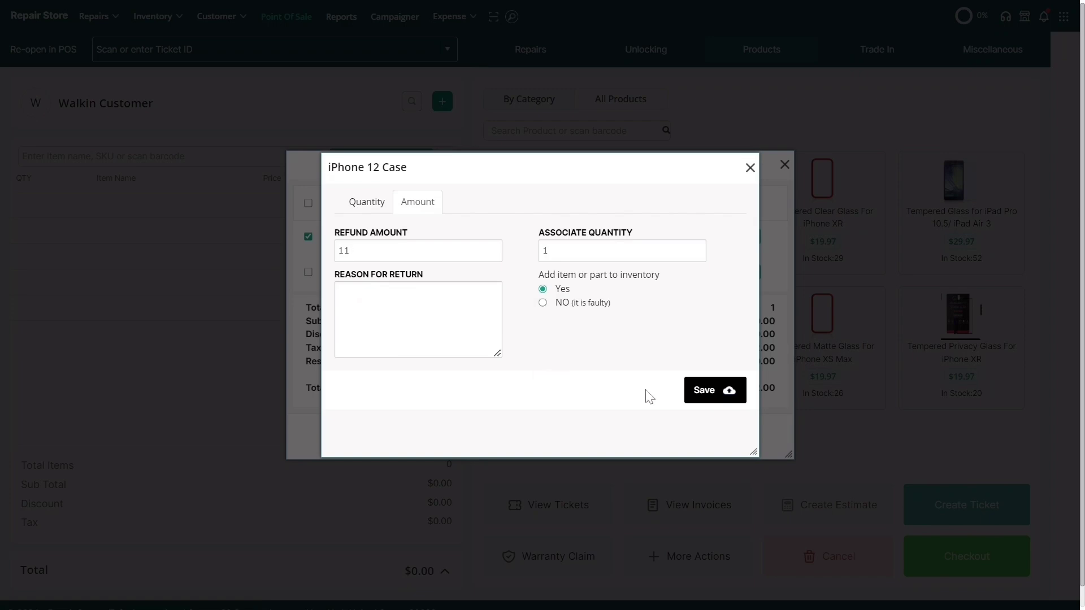
pyautogui.click(707, 400)
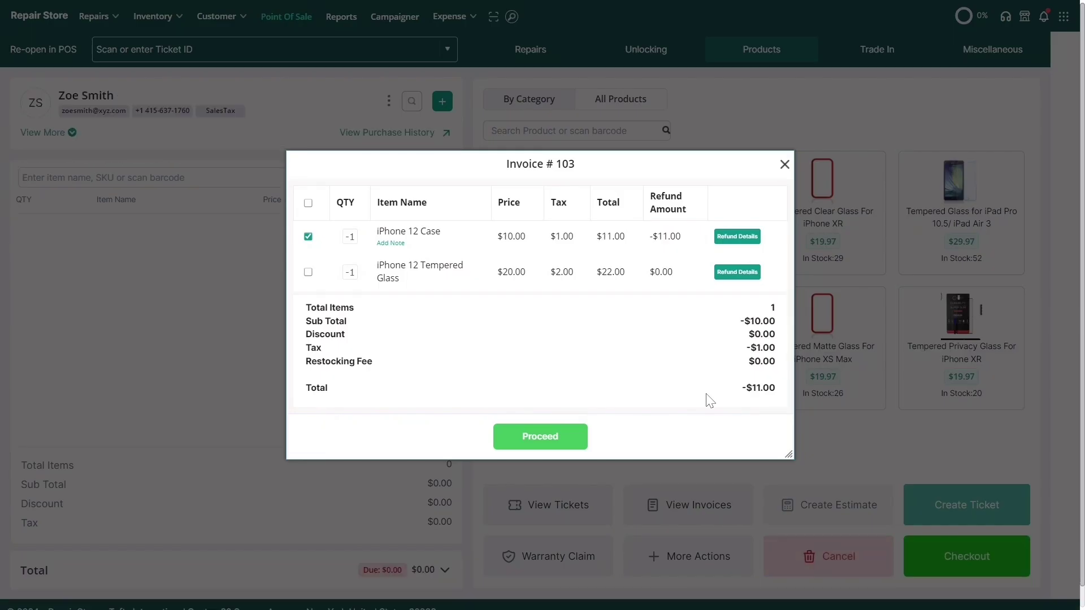
# - Proceed and check out the $11.00 refund with full payment
pyautogui.click(561, 447)
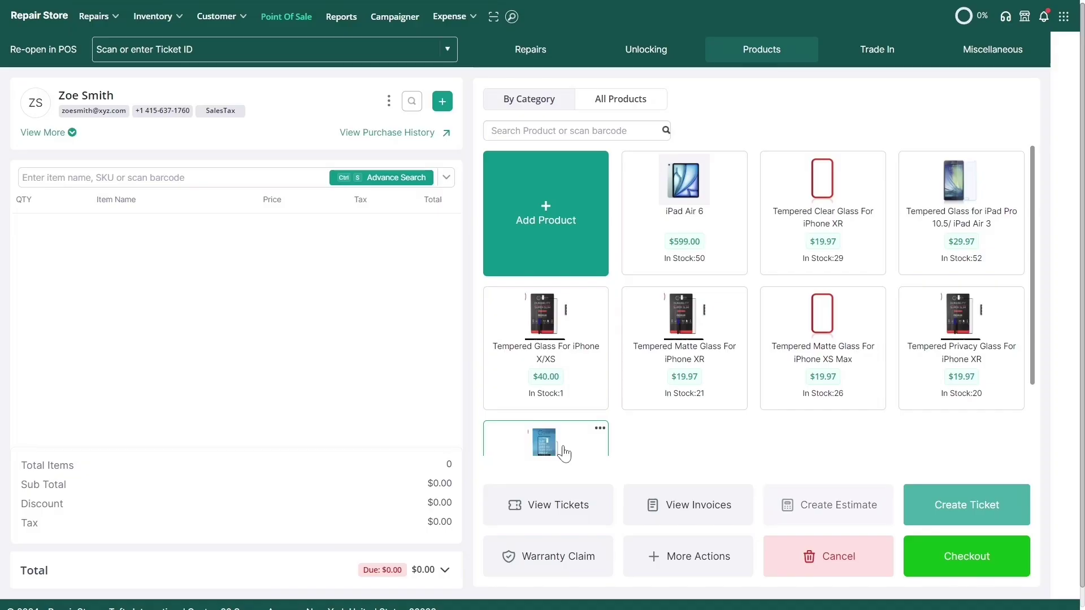
pyautogui.click(920, 559)
pyautogui.click(773, 423)
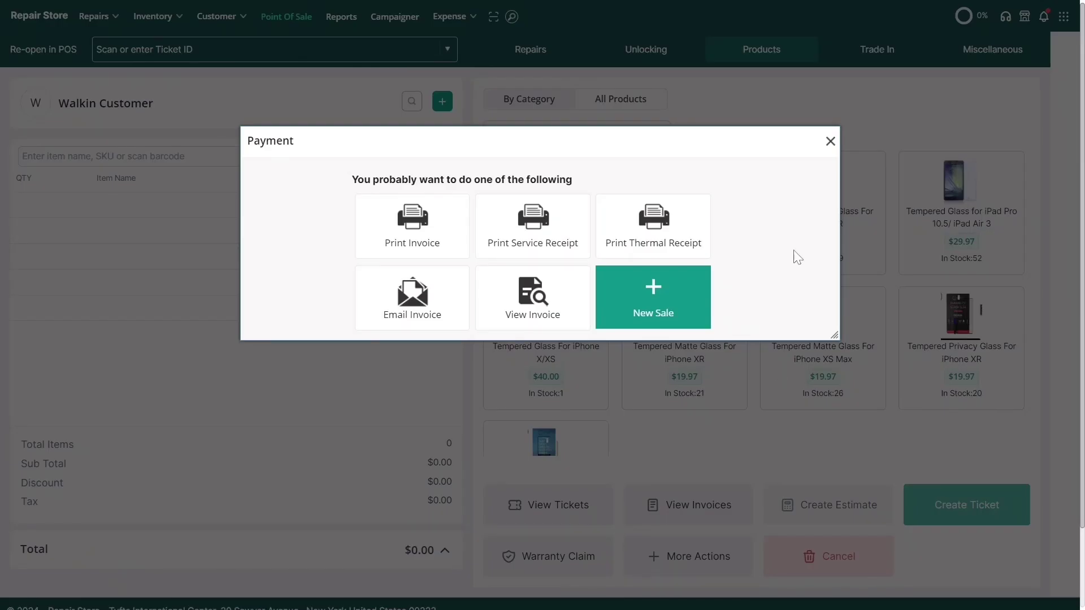
pyautogui.click(830, 143)
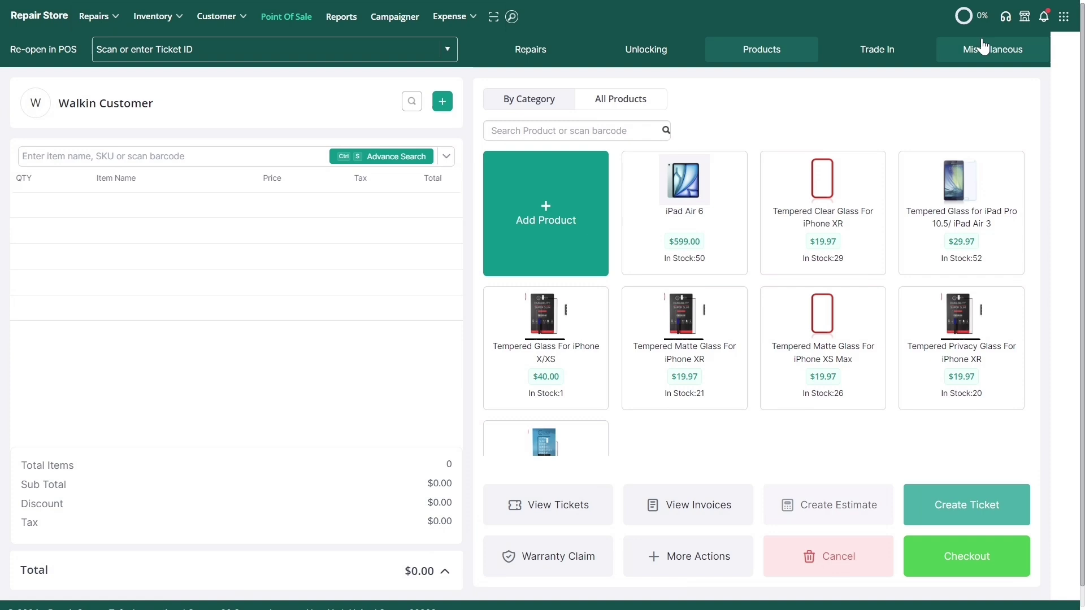
# - Enable a $2 dollar-amount restocking fee on refunds in Store Settings and save
pyautogui.click(1062, 17)
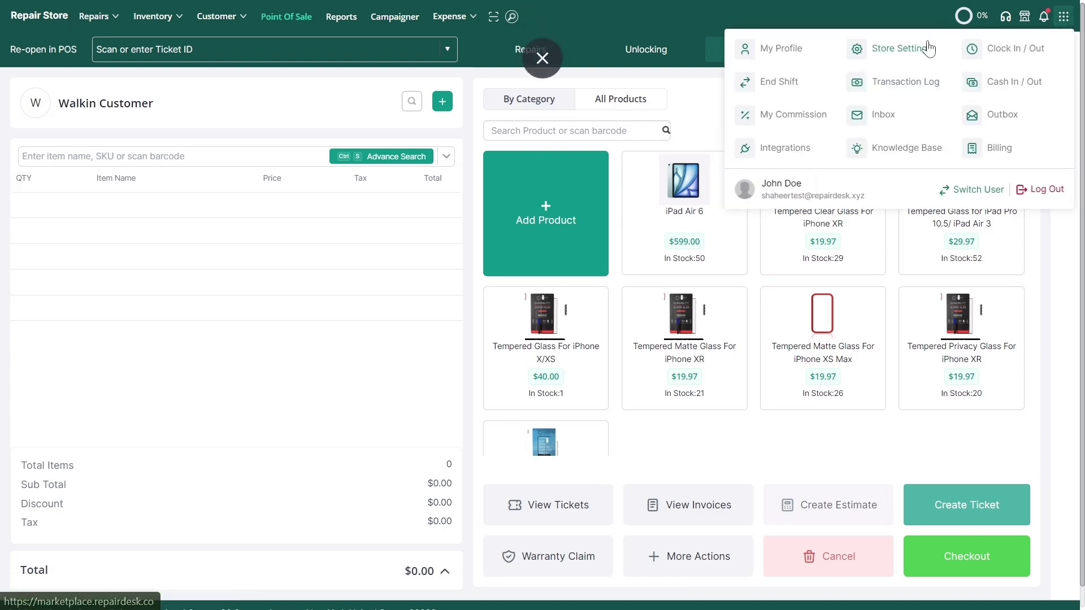
pyautogui.click(914, 54)
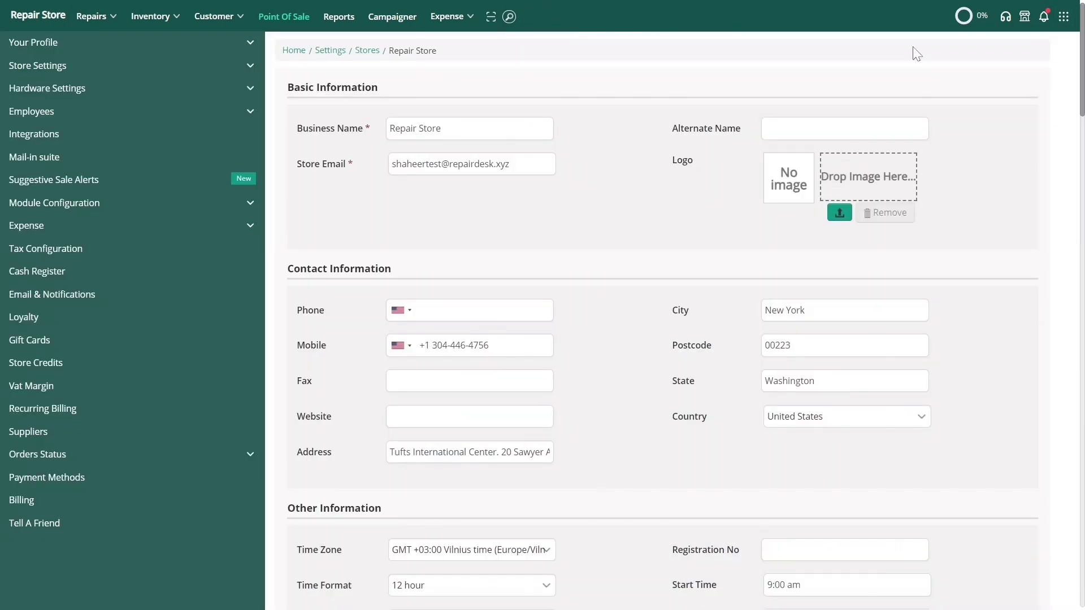
pyautogui.scroll(-10, 874, 167)
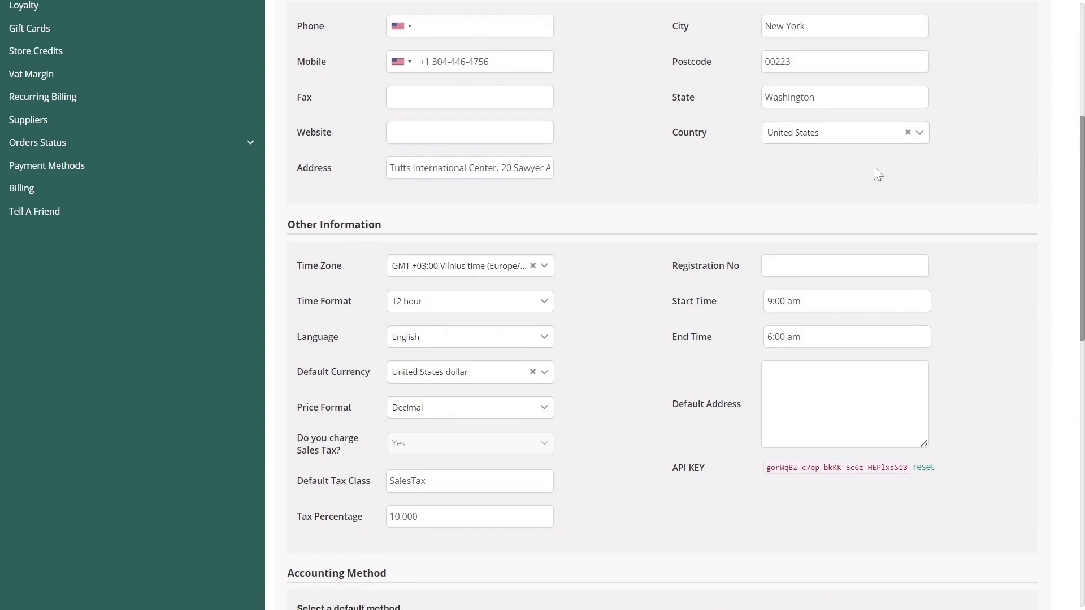
pyautogui.scroll(-5, 874, 166)
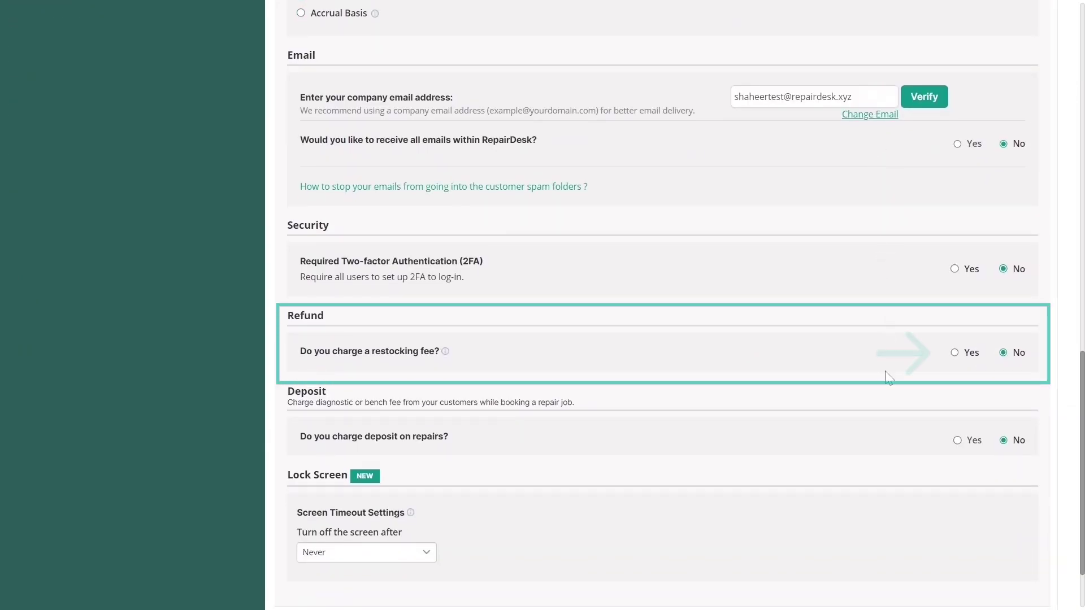
pyautogui.click(955, 354)
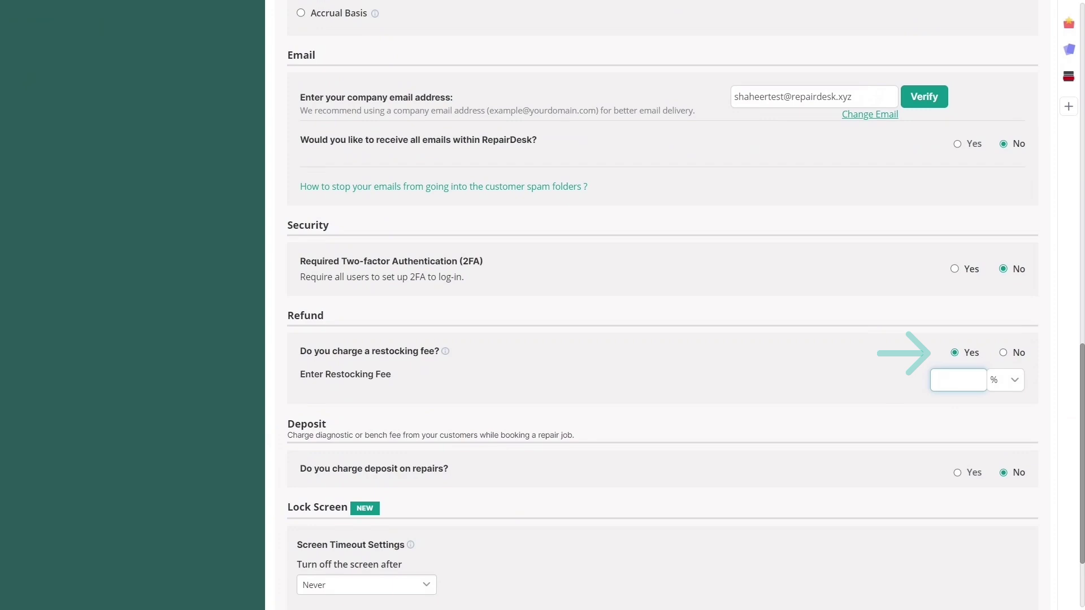
pyautogui.click(959, 380)
pyautogui.click(962, 407)
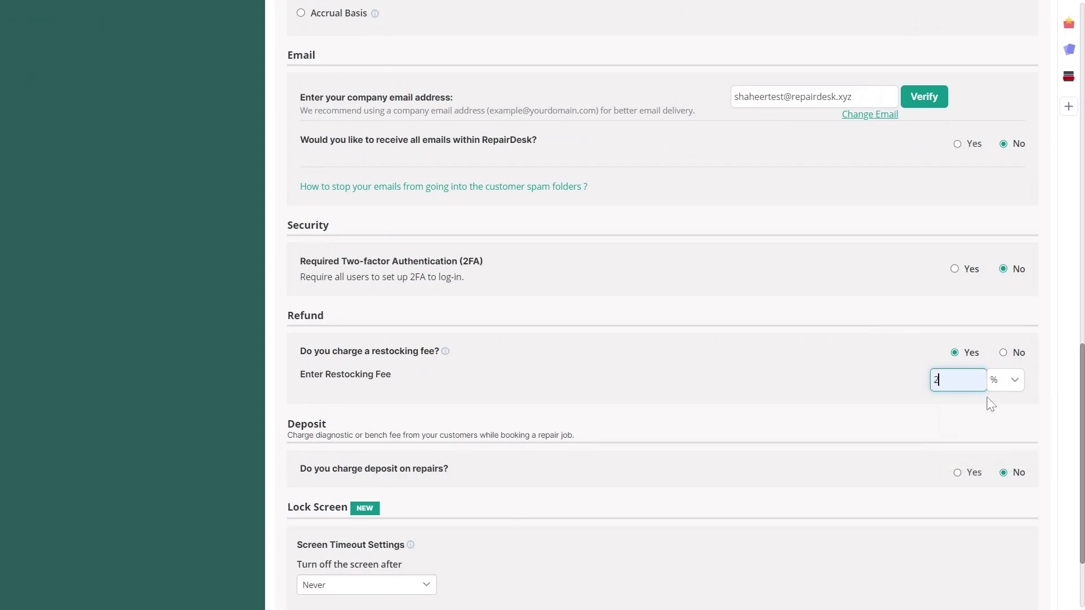
pyautogui.click(1010, 386)
pyautogui.click(1009, 411)
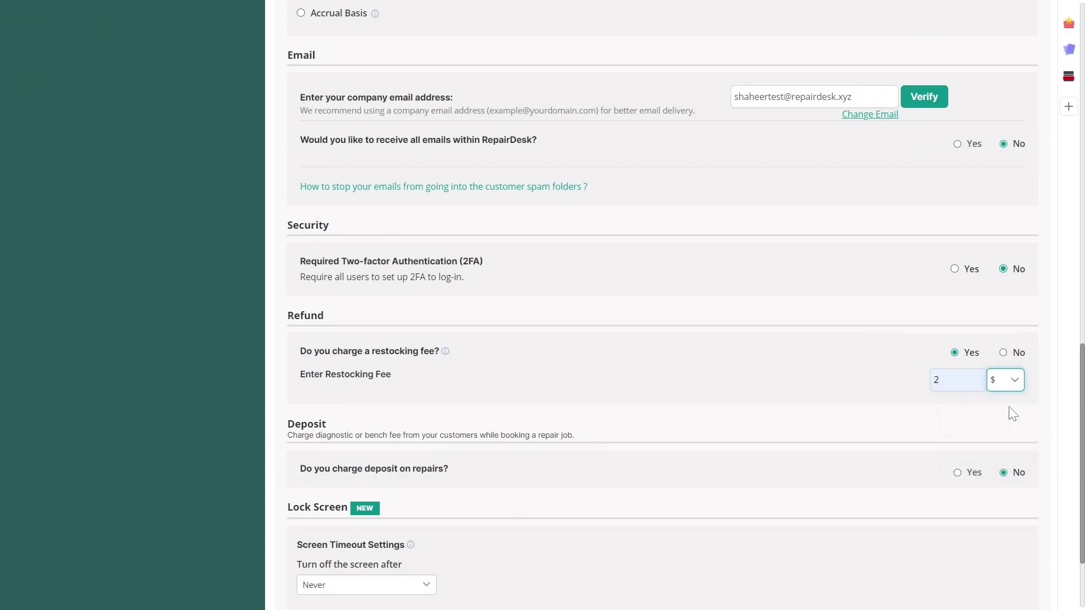
pyautogui.scroll(-2, 1011, 412)
pyautogui.click(1009, 553)
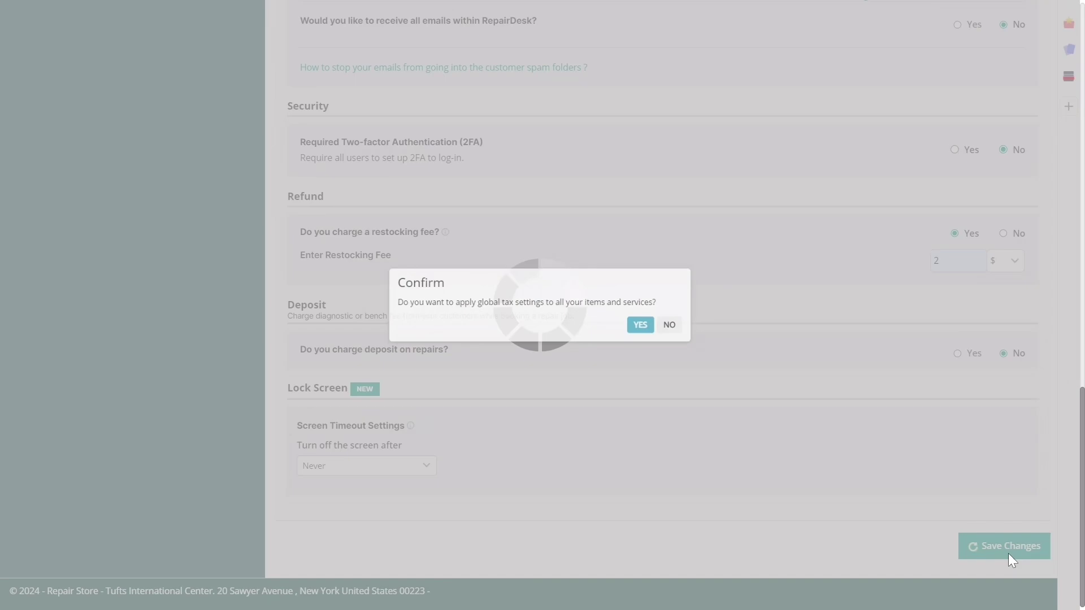
pyautogui.click(653, 328)
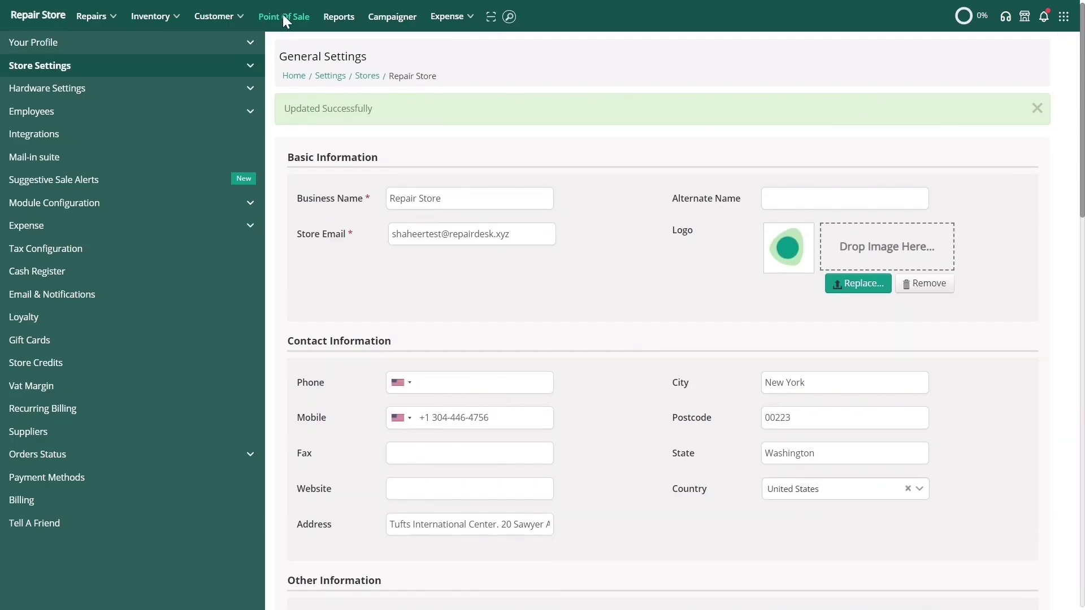
# - Start a refund of the iPhone 12 Tempered Glass on invoice 103 with a $5 restocking fee
pyautogui.click(284, 16)
pyautogui.click(649, 508)
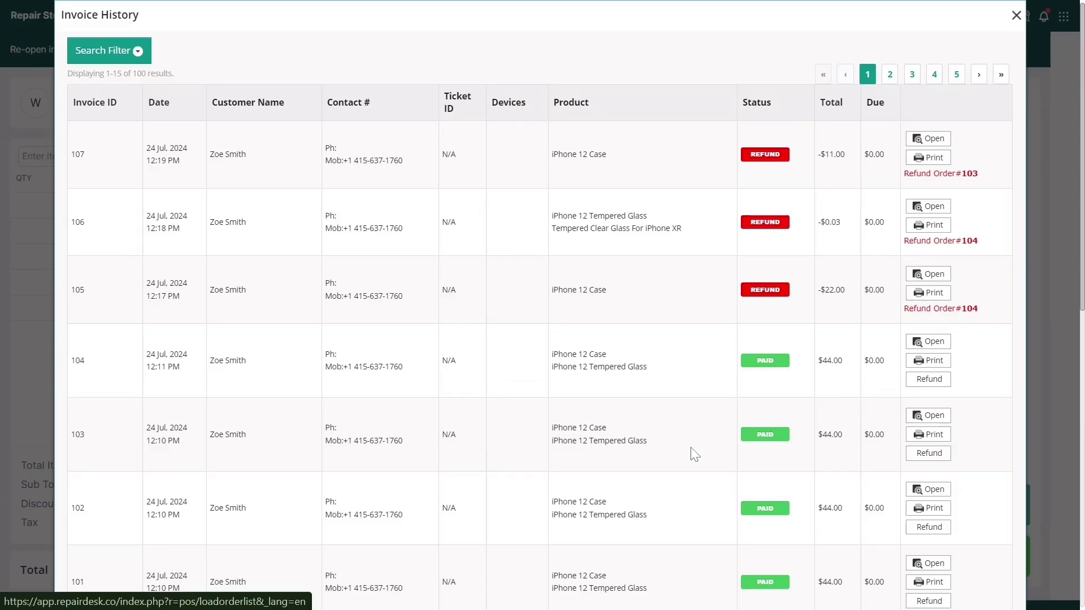
pyautogui.click(915, 454)
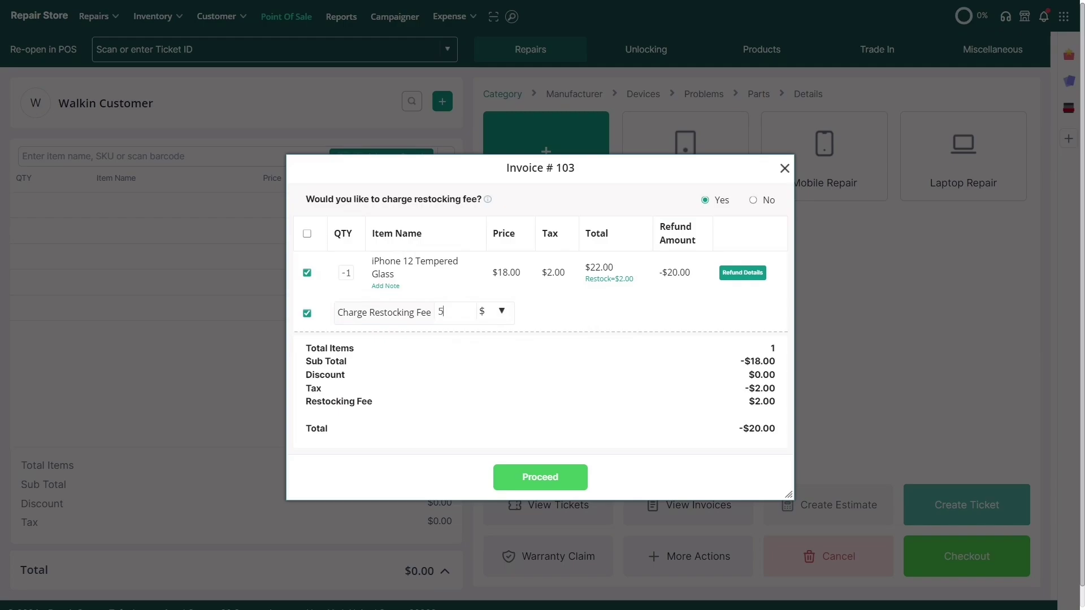
pyautogui.click(486, 376)
# - Proceed and check out the -$17.00 refund with full payment
pyautogui.click(525, 477)
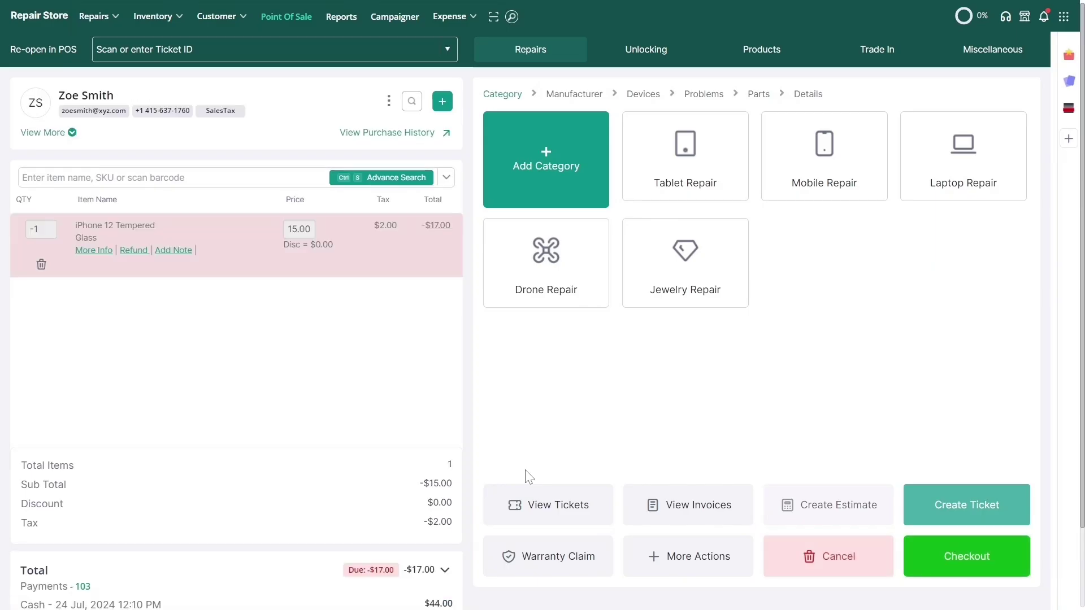
pyautogui.click(914, 549)
pyautogui.click(773, 413)
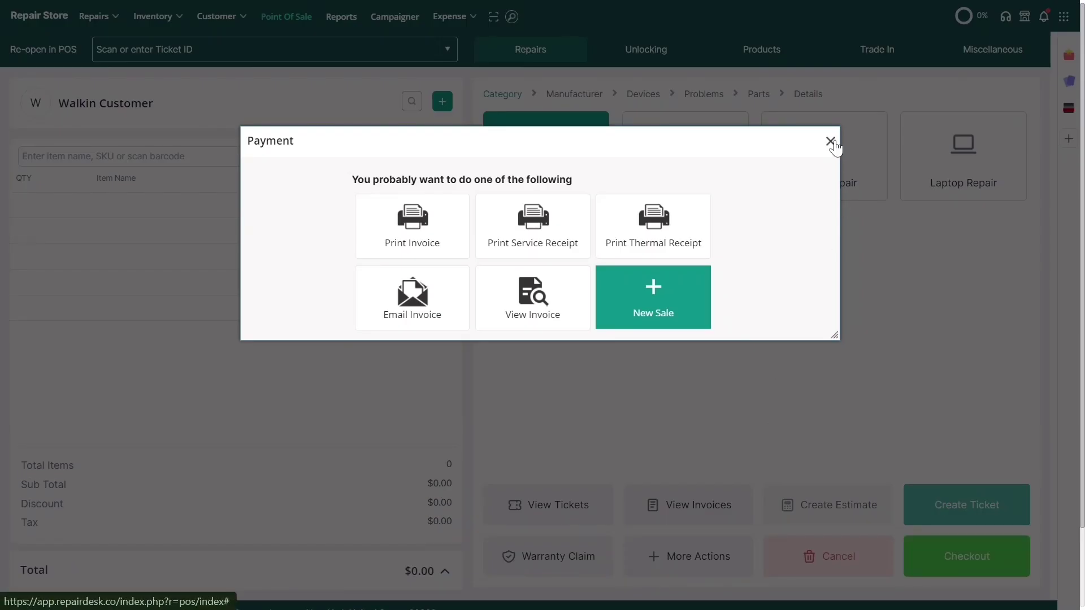
pyautogui.click(831, 142)
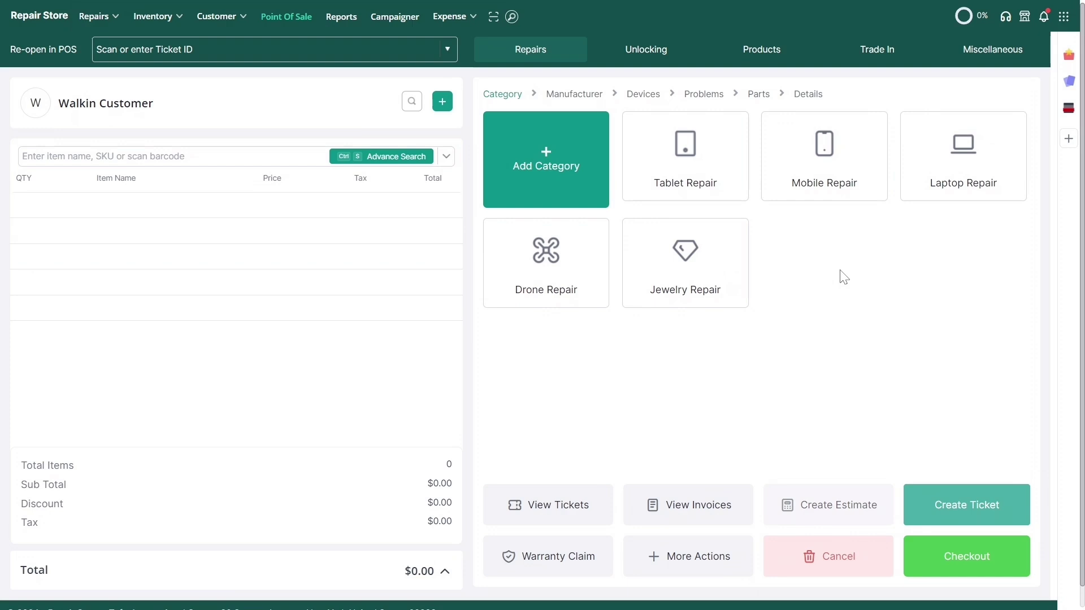